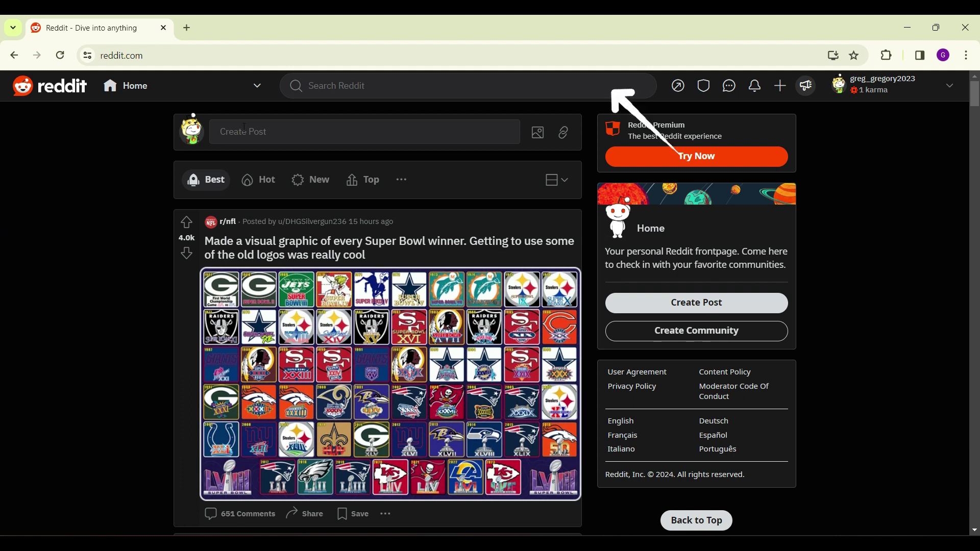
click(374, 84)
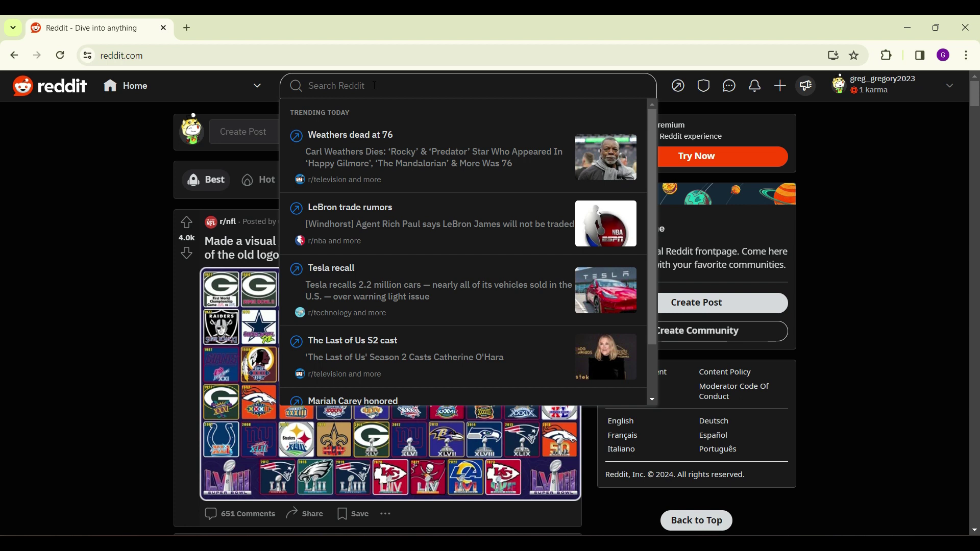
text(u/g)
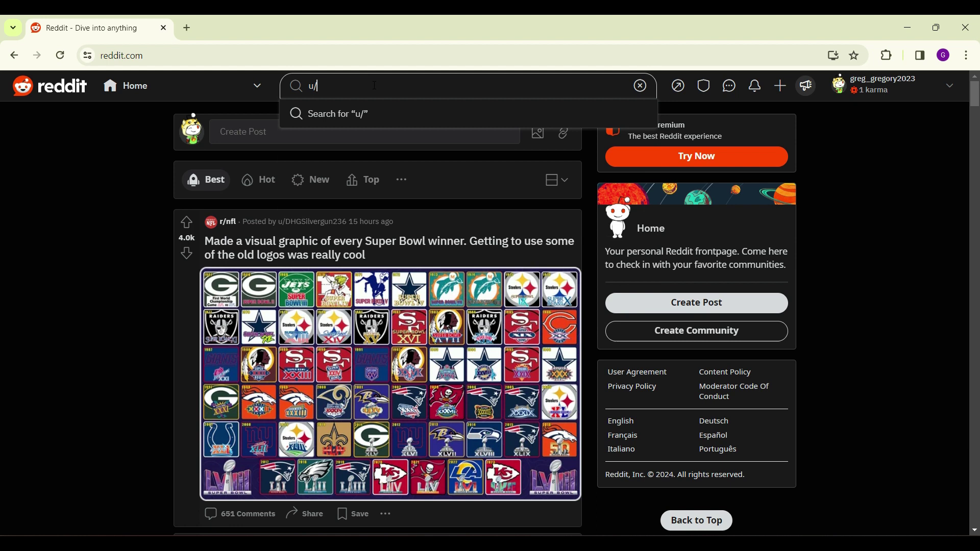
text(reg_videos_2024)
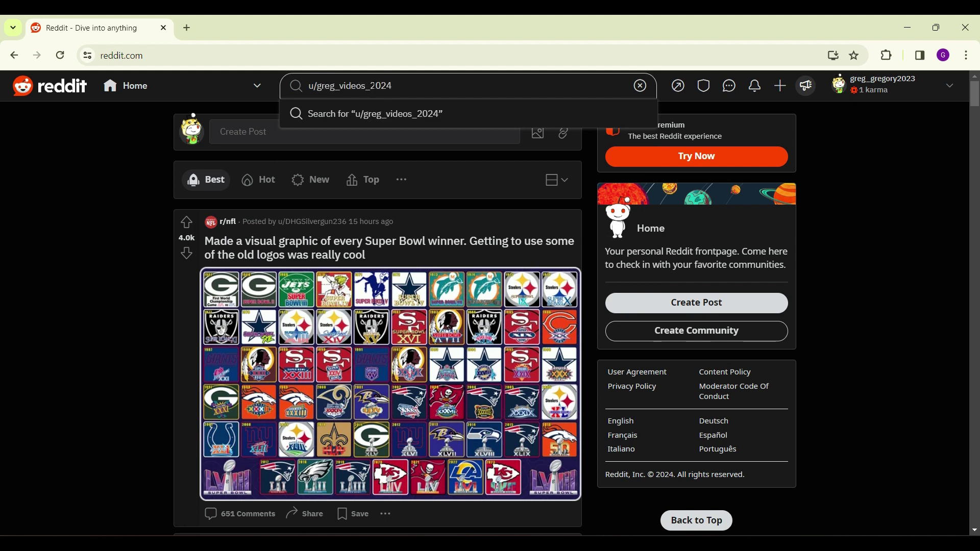
key(Return)
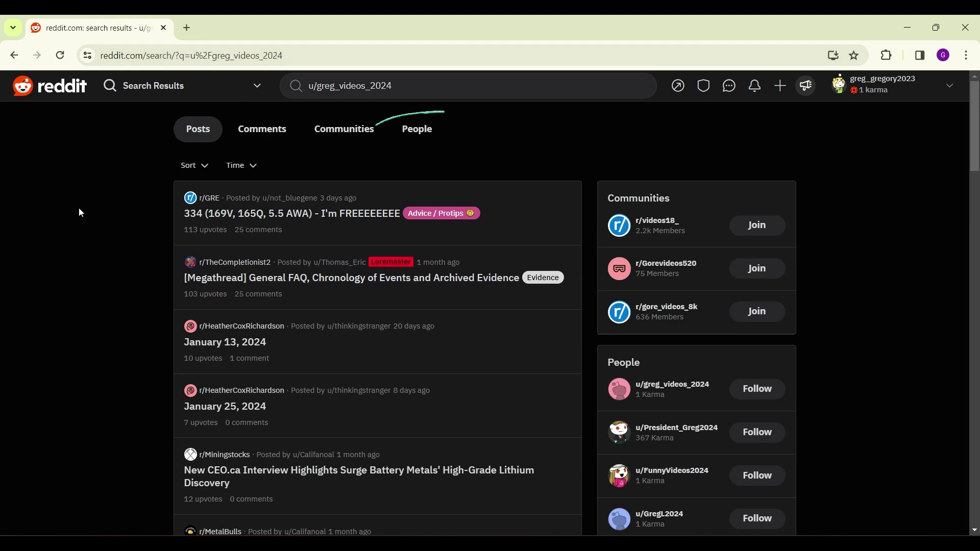
click(411, 146)
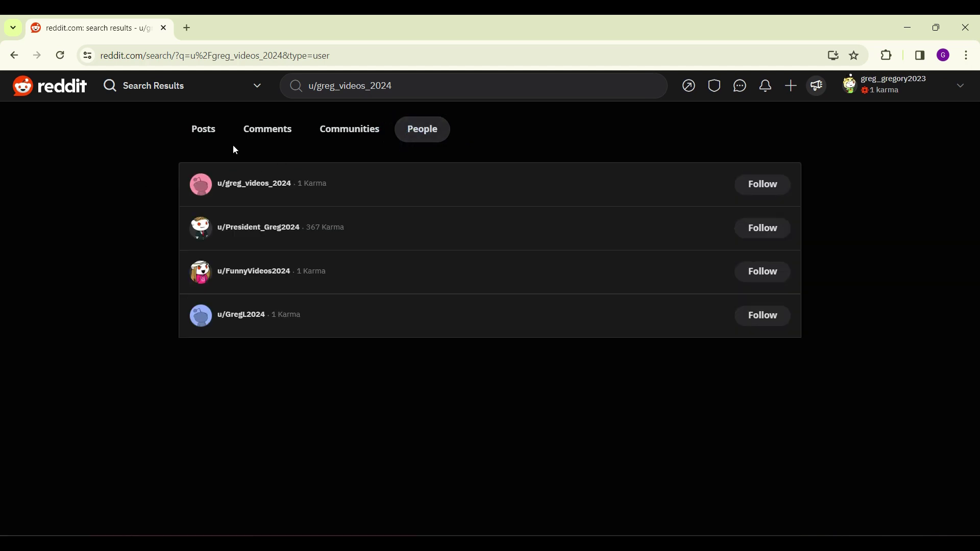
click(281, 185)
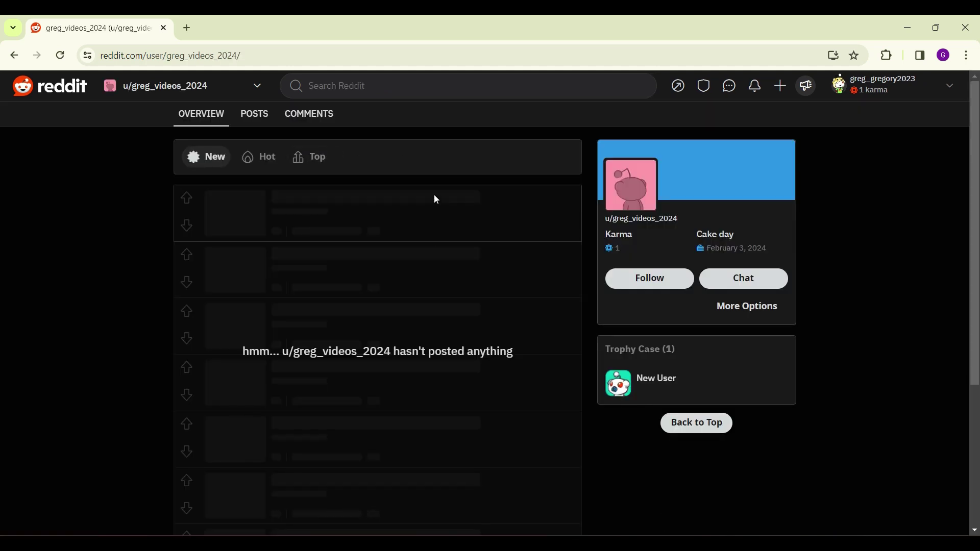
click(643, 279)
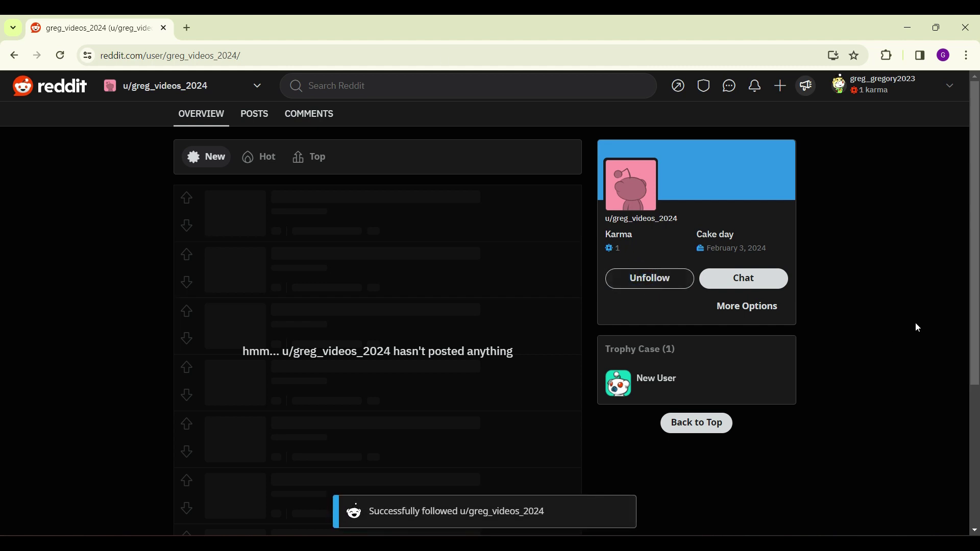
click(682, 281)
click(674, 283)
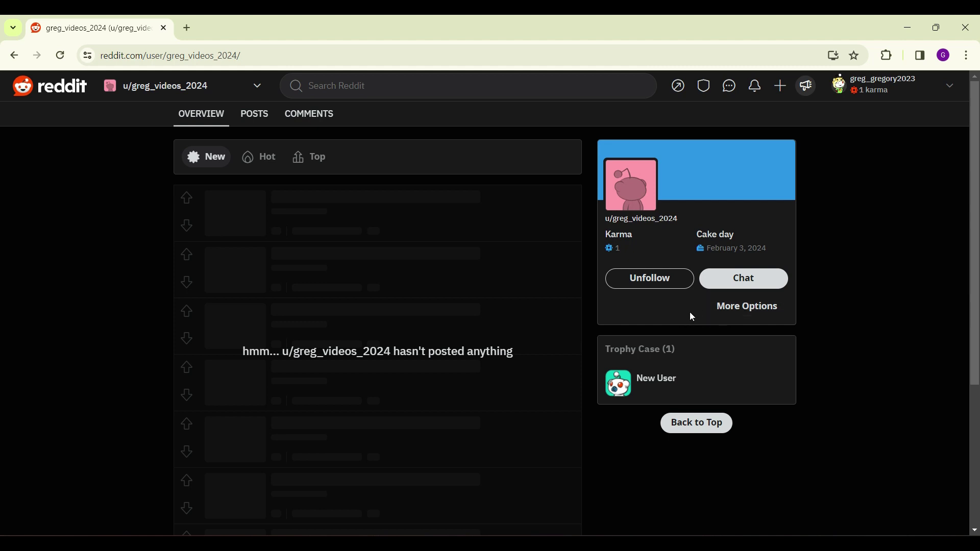
click(729, 310)
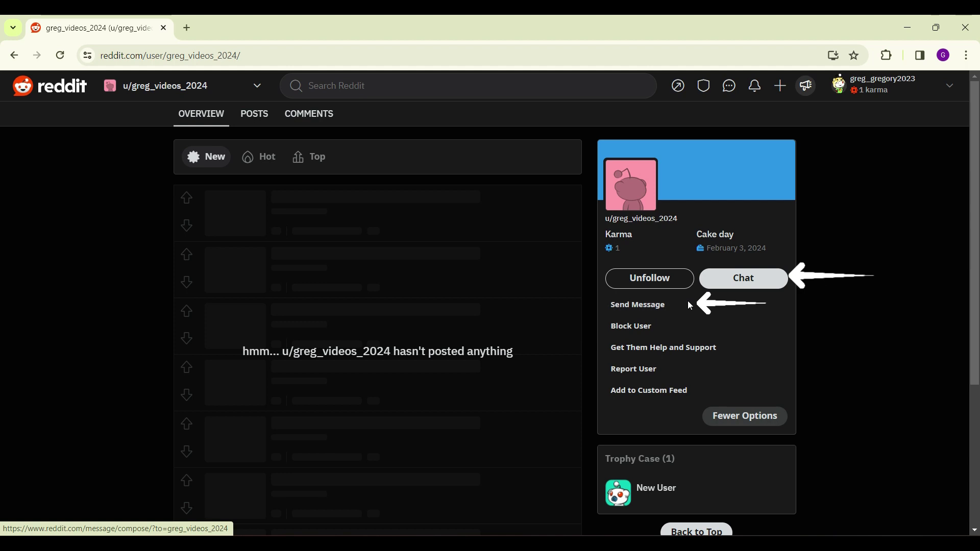
click(760, 285)
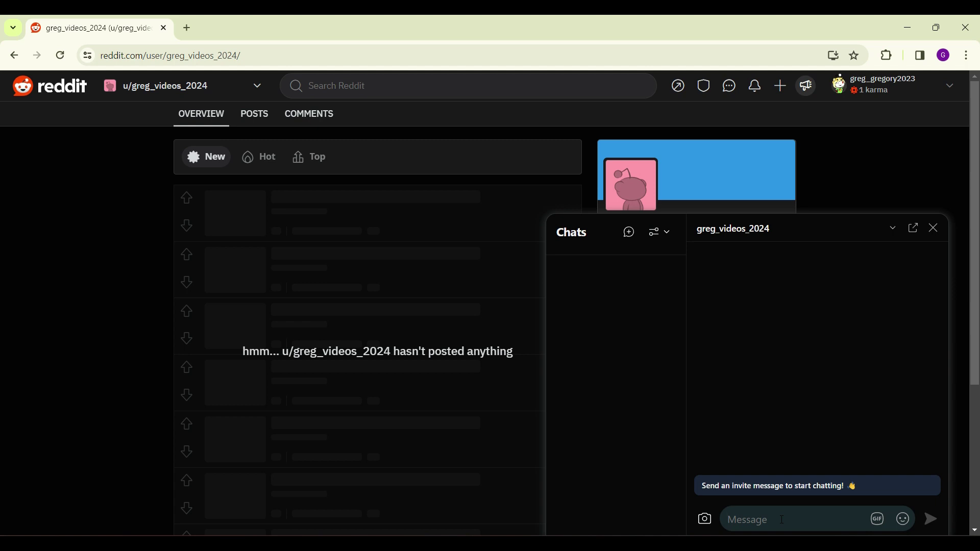
text(Hi)
key(Return)
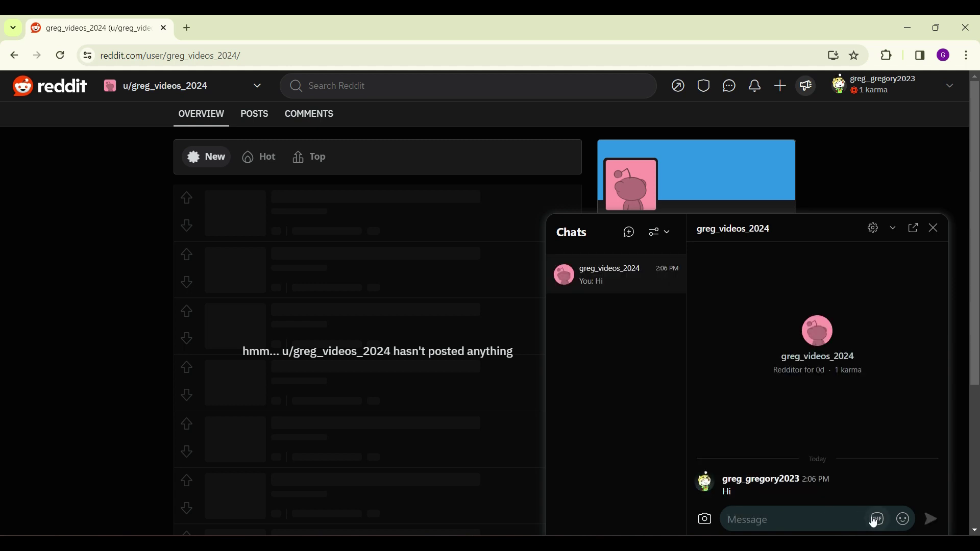
Send a Snoo sticker, then start and cancel an image attachment
click(903, 521)
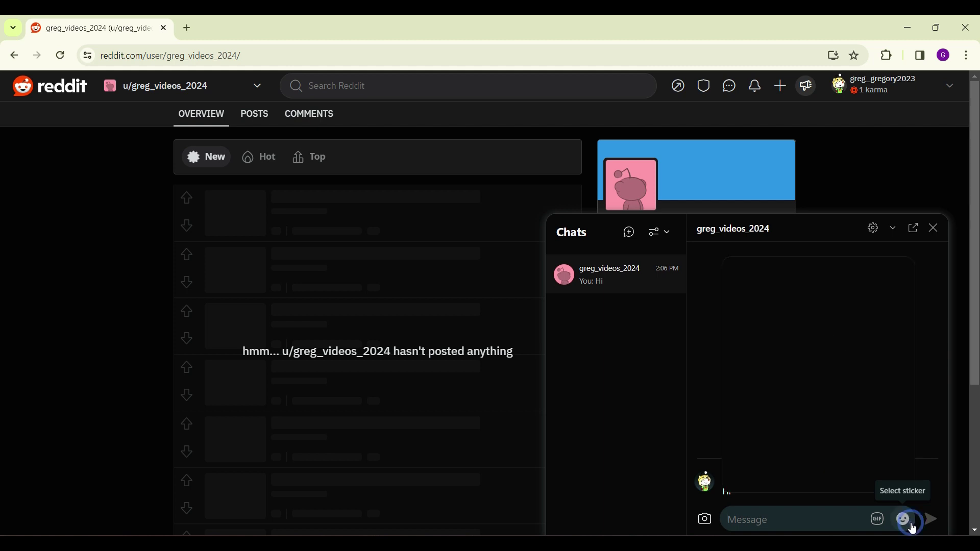
click(862, 412)
click(705, 520)
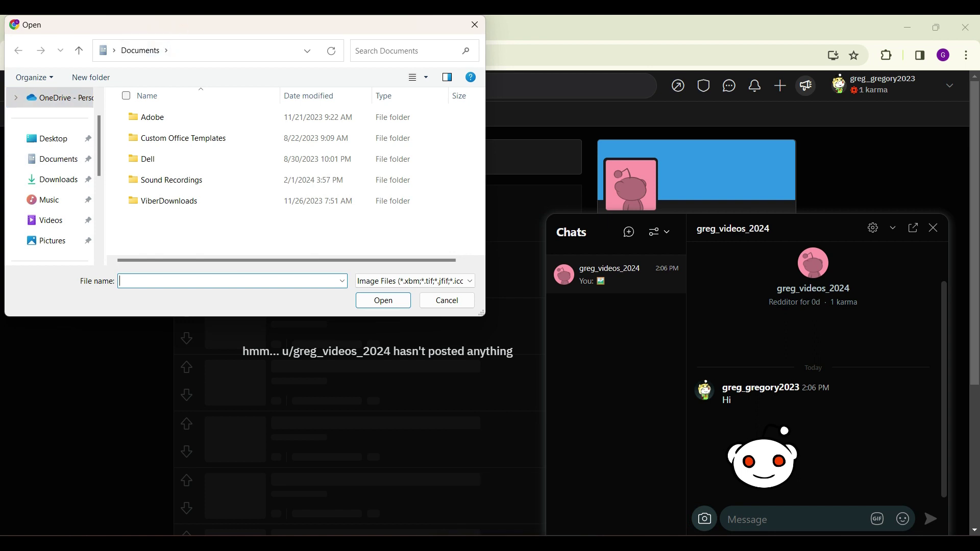
click(474, 25)
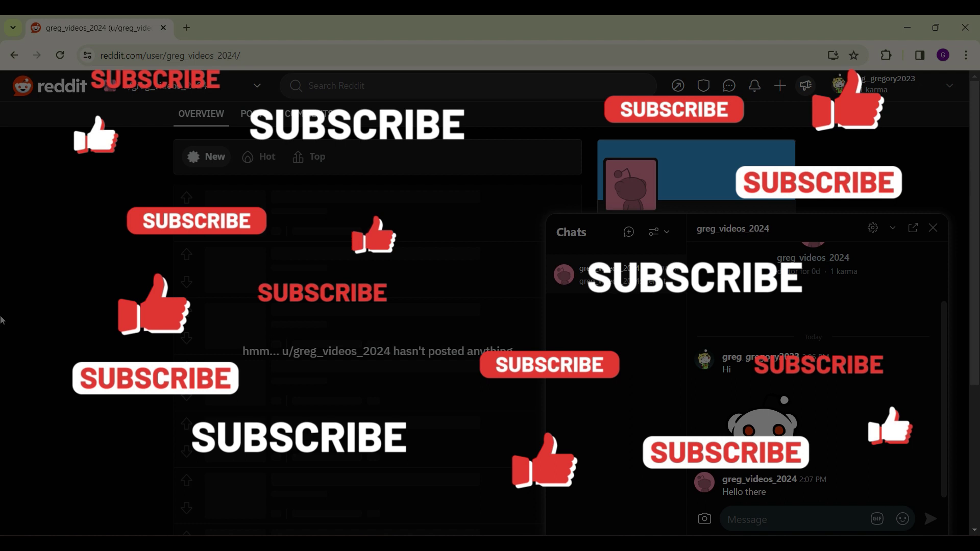
click(21, 89)
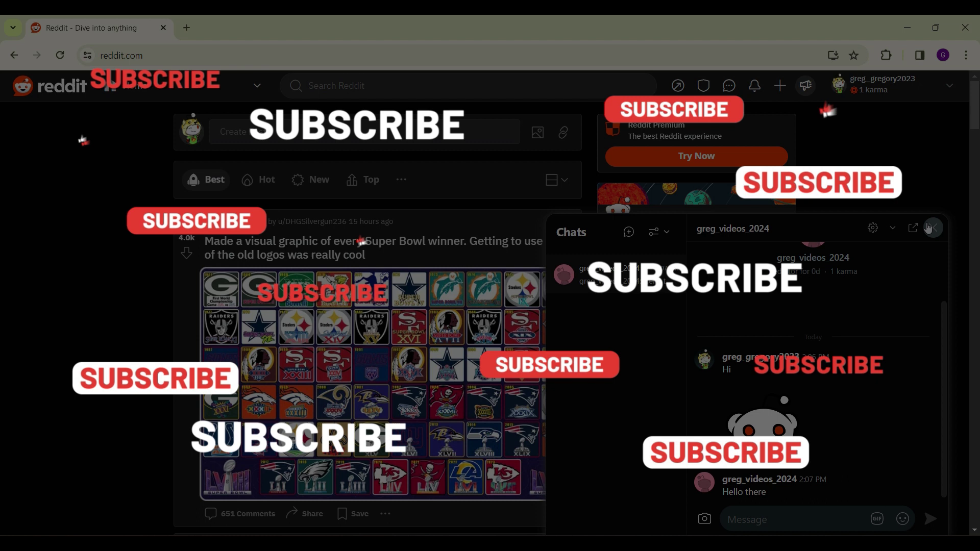
click(932, 228)
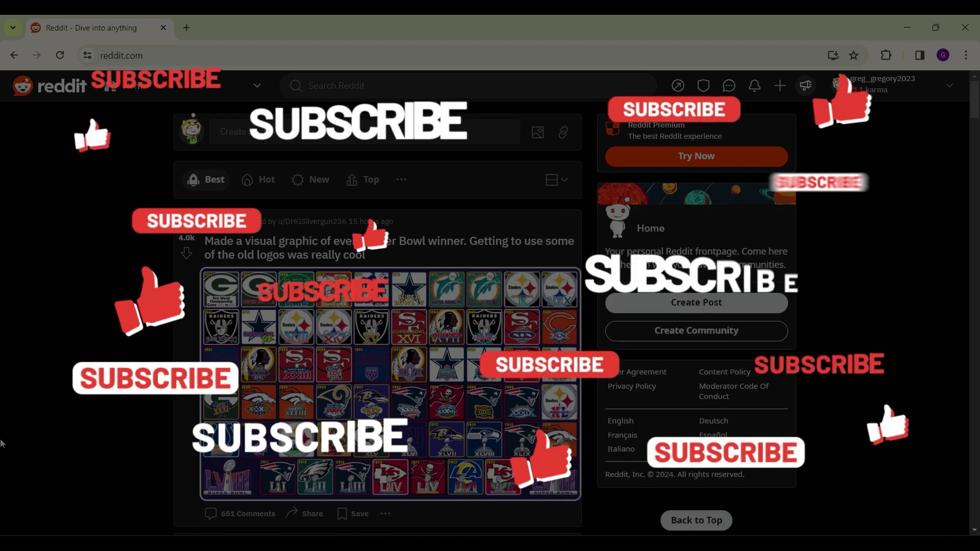